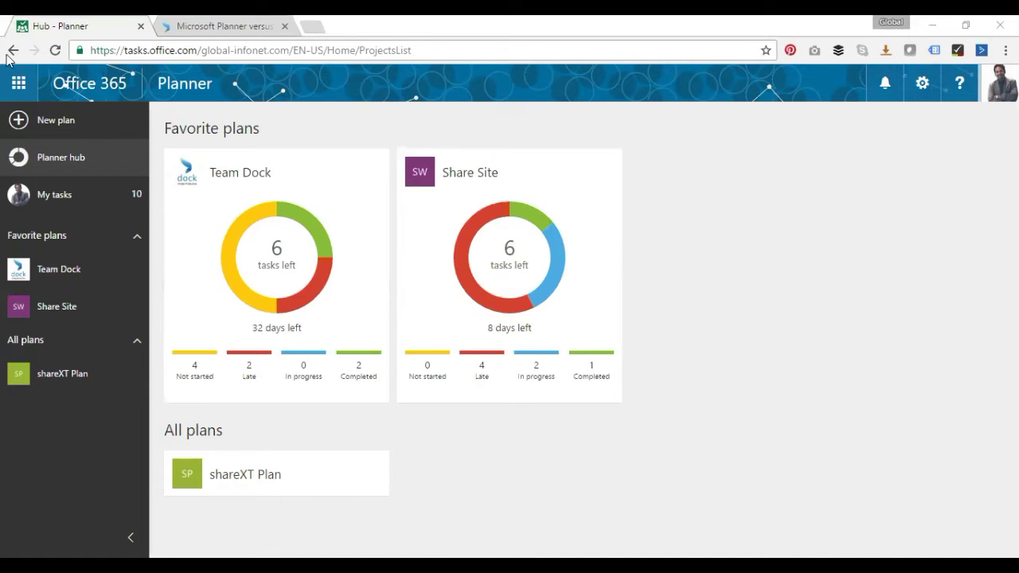
# Look over the available Office 365 apps and return to the plans overview
pyautogui.click(18, 83)
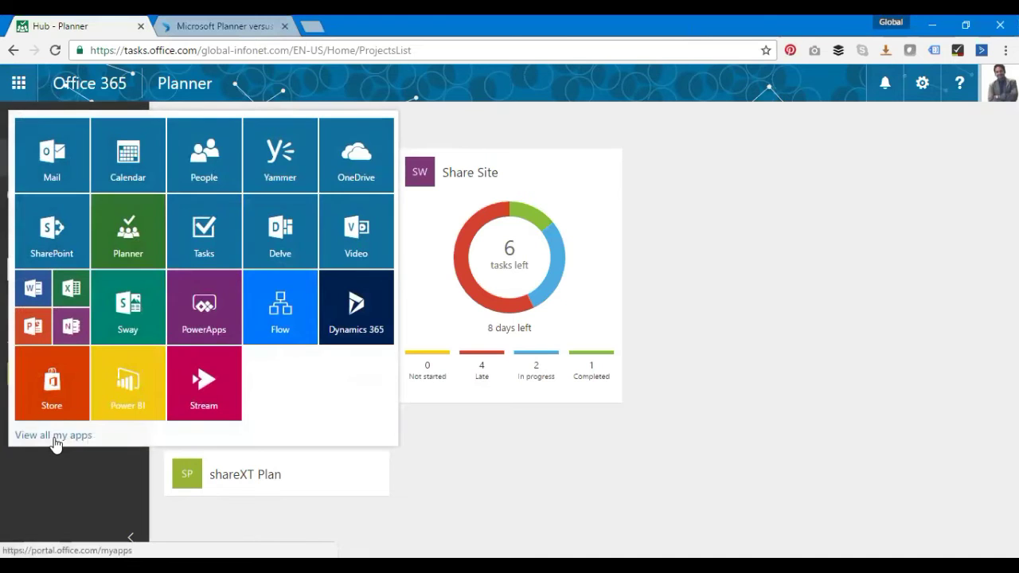
pyautogui.click(668, 302)
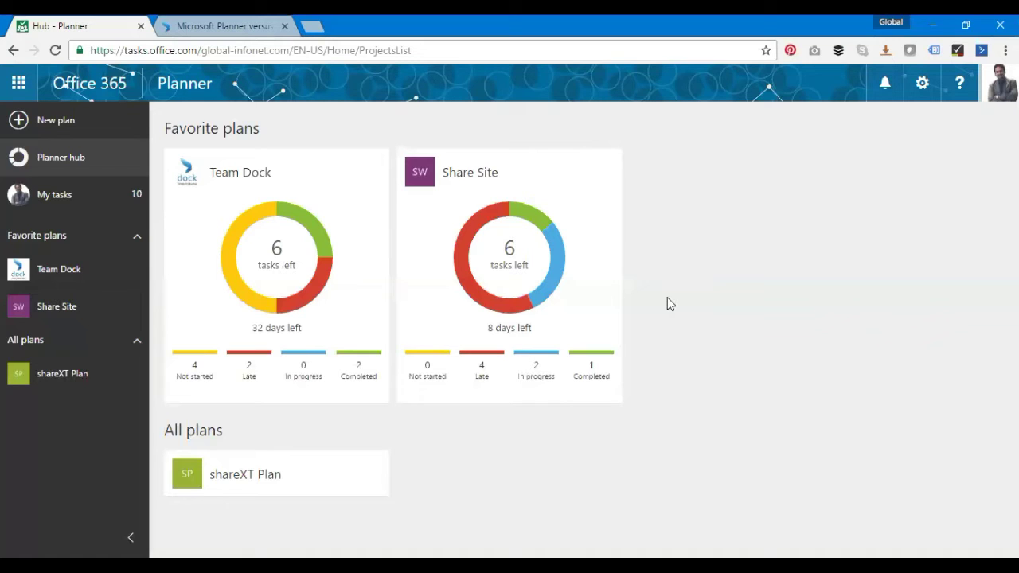
pyautogui.moveTo(619, 298)
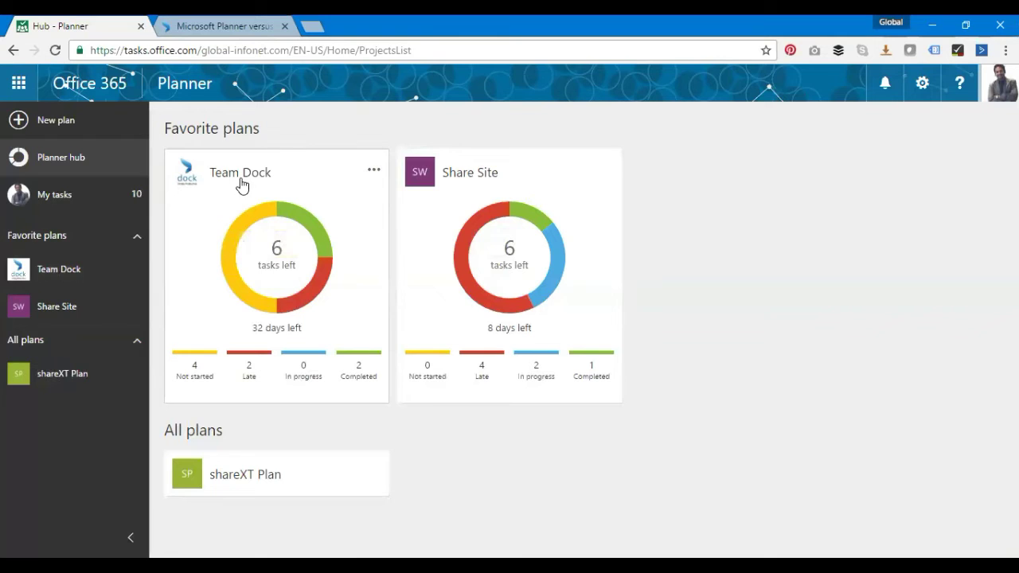
# Start a Sales Team Update task in the Team Dock plan titled "Lead List for" plus the contact's first name, due 12/09
pyautogui.click(258, 251)
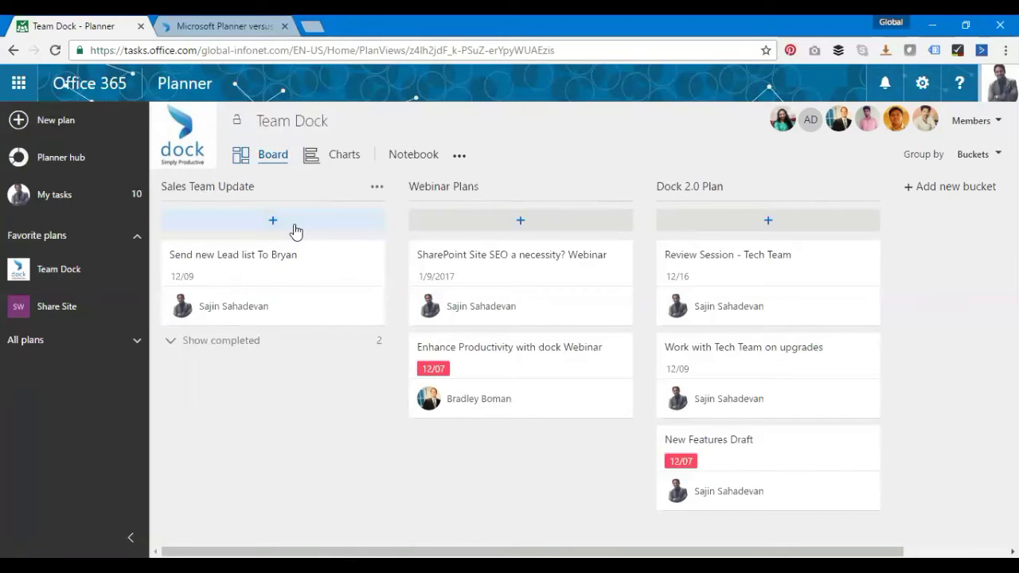
pyautogui.click(295, 230)
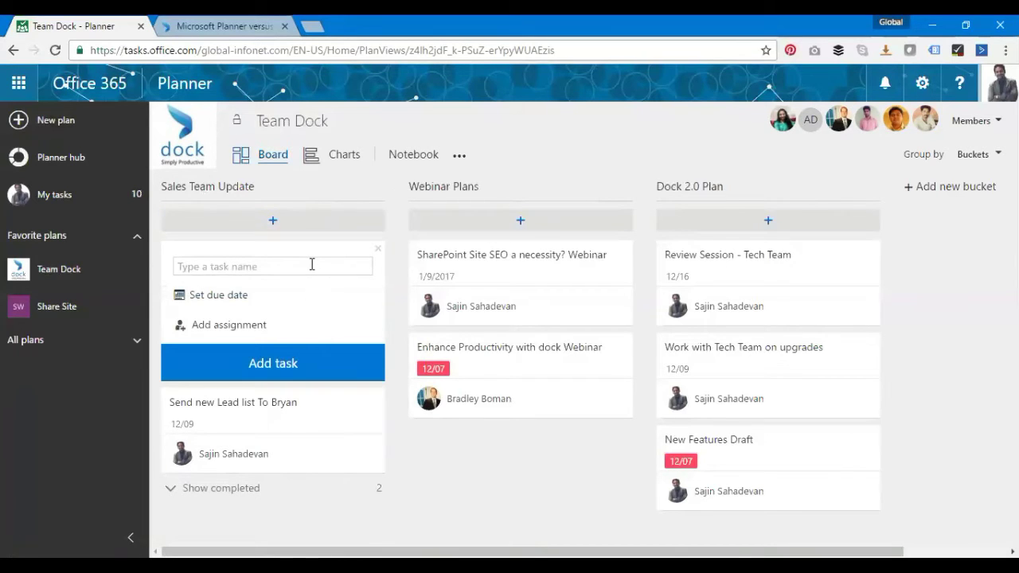
pyautogui.write('Lead List for Mike')
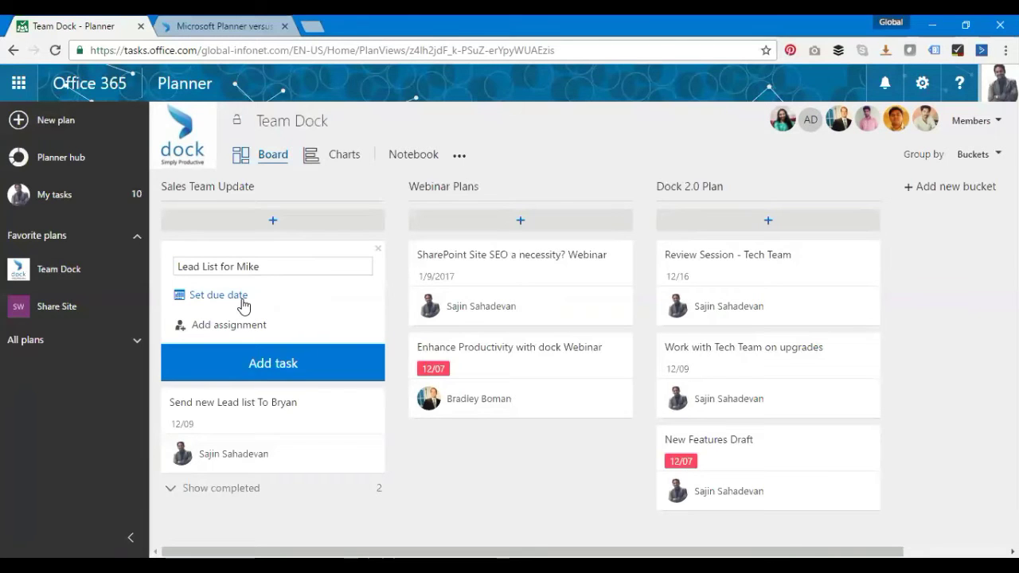
pyautogui.click(243, 306)
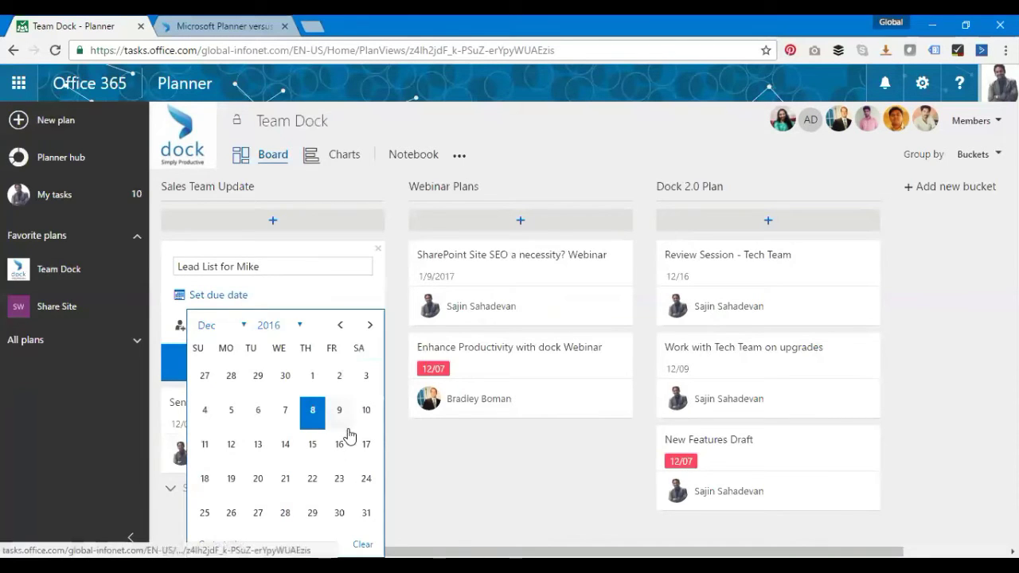
pyautogui.click(341, 413)
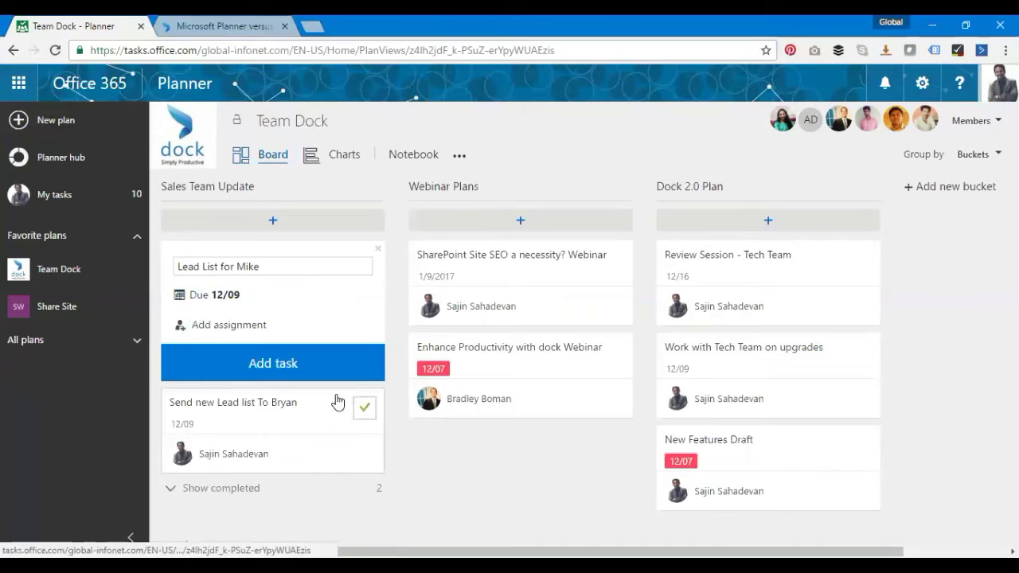
# Assign the new lead list task to the plan member found by first name and add it to the bucket
pyautogui.click(245, 329)
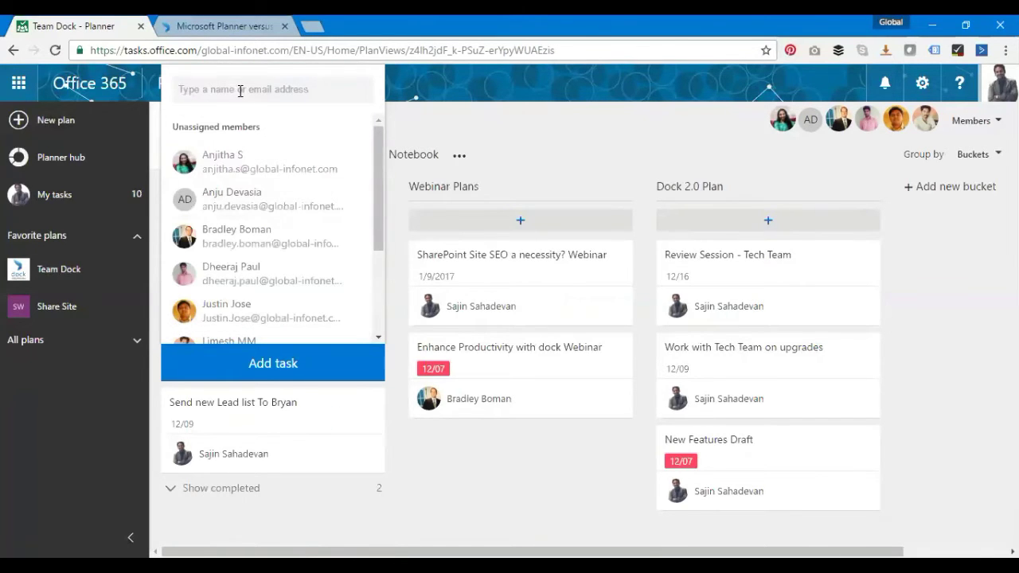
pyautogui.write('mi')
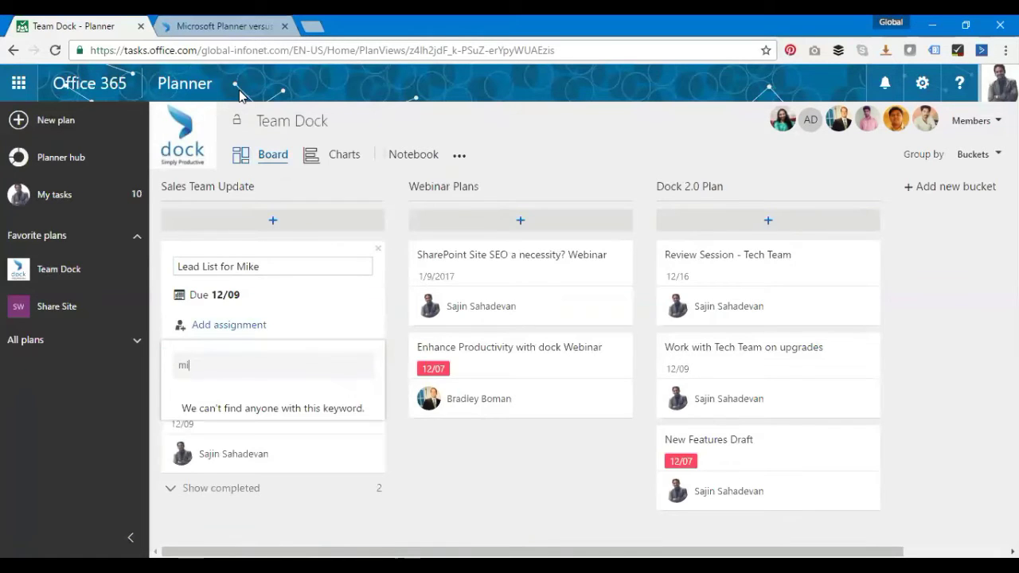
pyautogui.press('BackSpace')
pyautogui.press('BackSpace')
pyautogui.write('sajin')
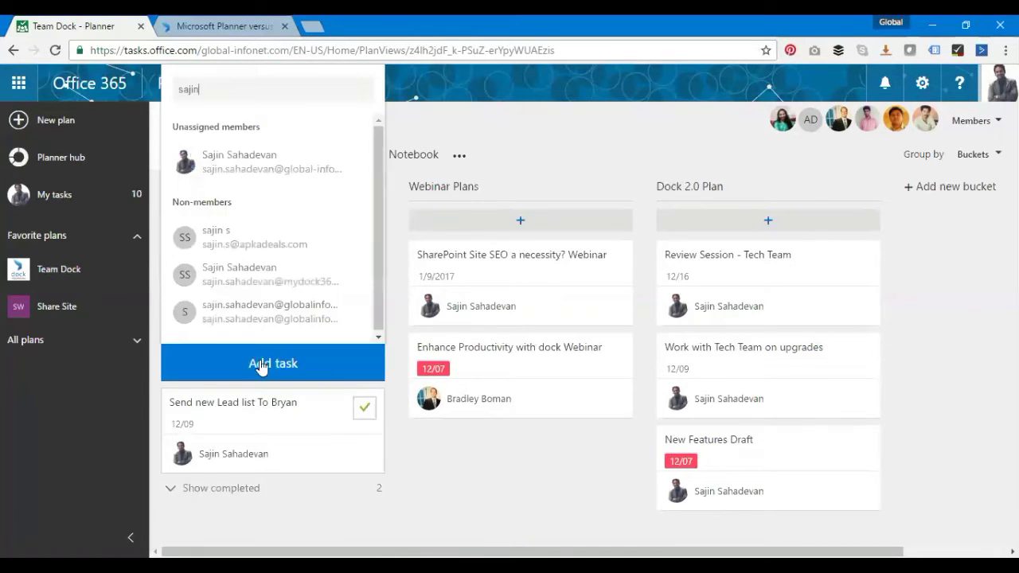
pyautogui.click(270, 168)
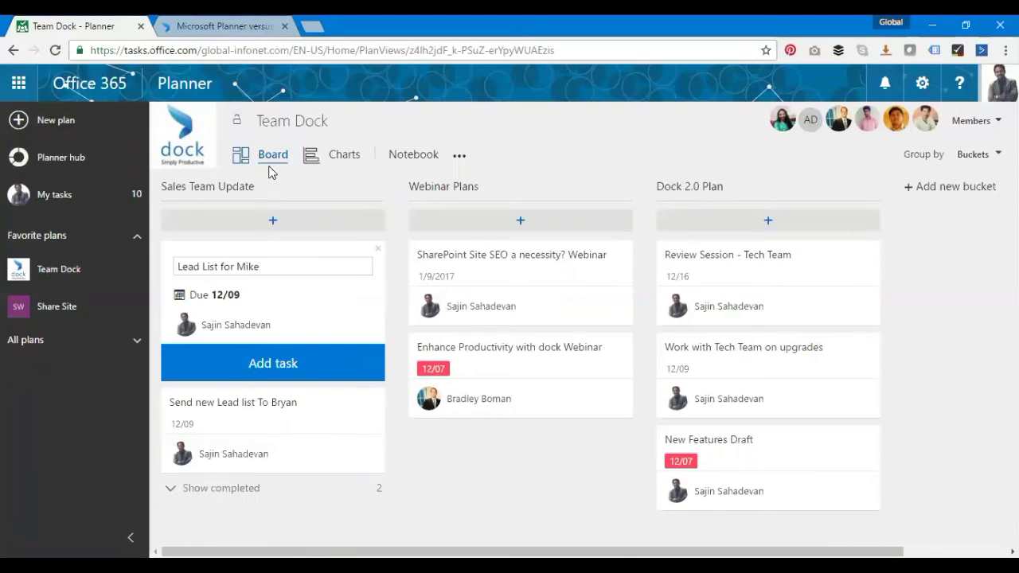
pyautogui.click(332, 366)
pyautogui.click(437, 468)
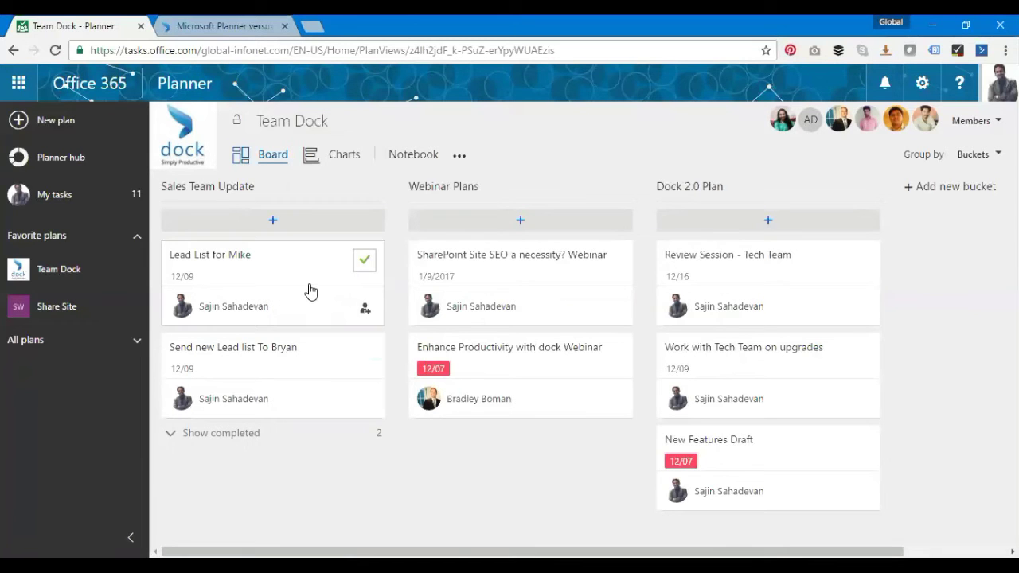
# View the blog article comparing Microsoft Planner with the SharePoint Tasks web part, and return to the Team Dock plan's board
pyautogui.click(246, 24)
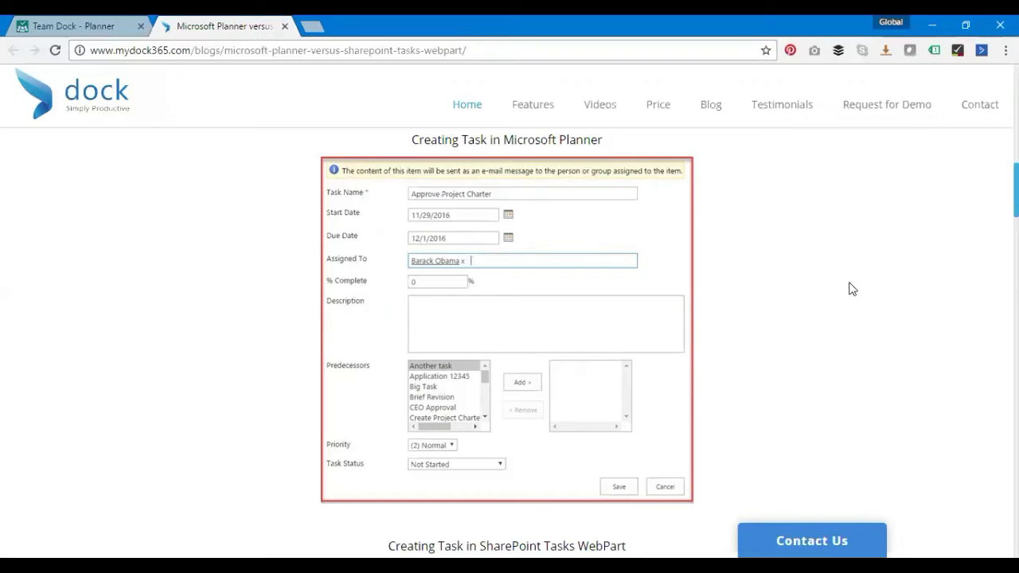
pyautogui.click(73, 26)
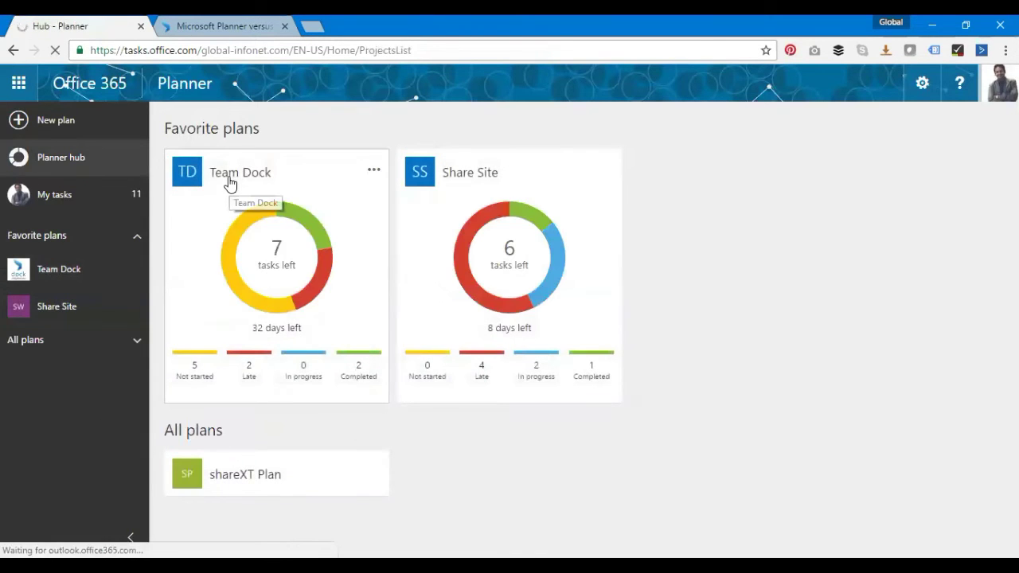
pyautogui.click(246, 293)
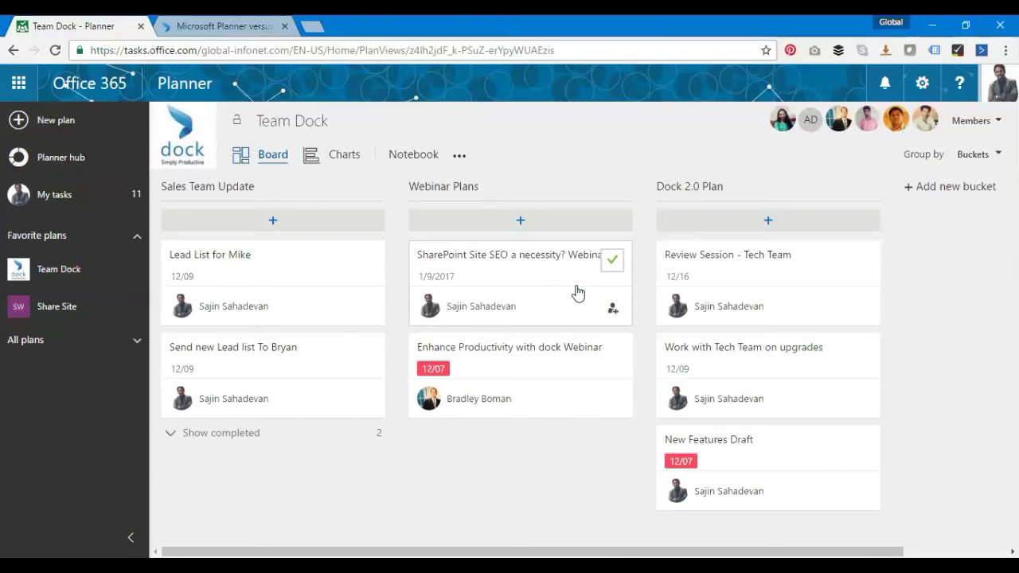
# View the details of Team Dock's new lead list task and of Share Site's SEO Process for Dock Website task
pyautogui.click(246, 263)
pyautogui.click(935, 294)
pyautogui.click(66, 318)
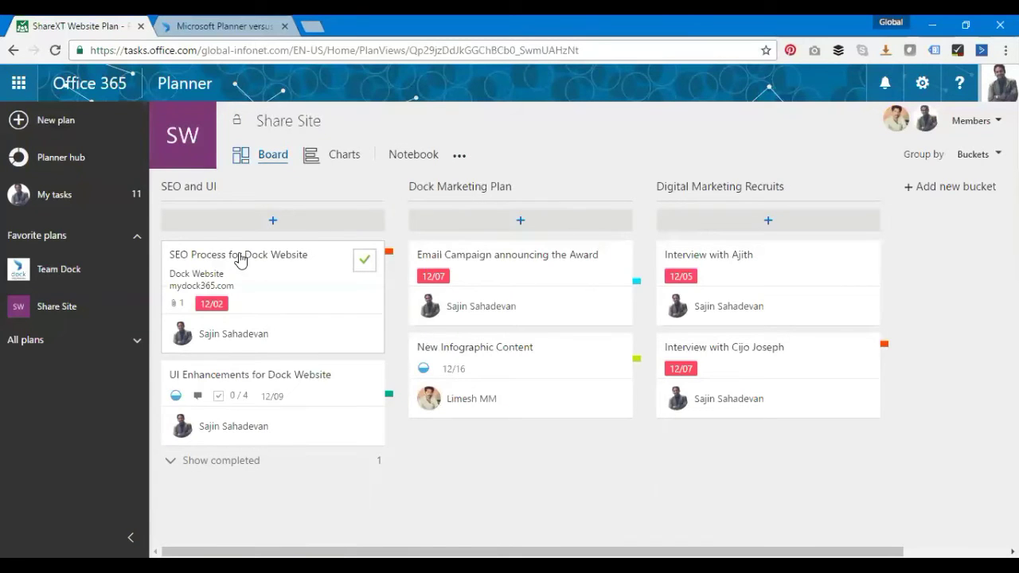
pyautogui.click(241, 256)
pyautogui.click(891, 404)
# Examine the progress, start date and due date options of the UI Enhancements for Dock Website task
pyautogui.click(270, 378)
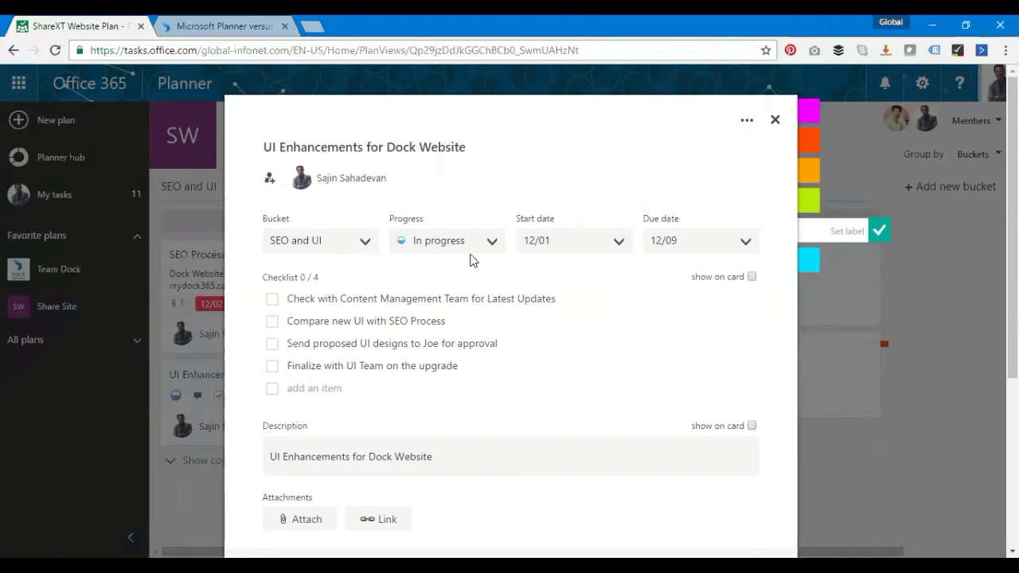
pyautogui.click(494, 246)
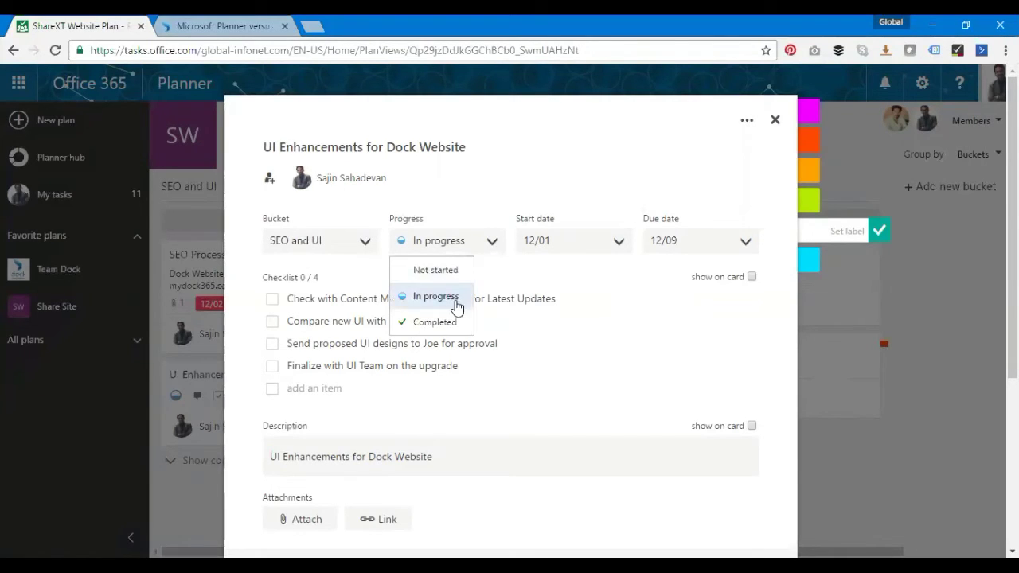
pyautogui.click(495, 245)
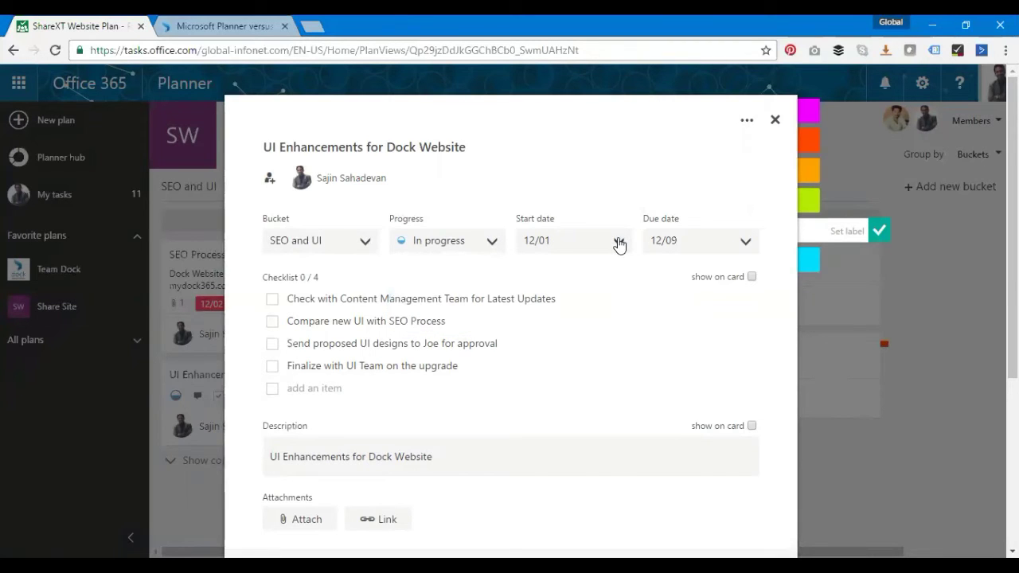
pyautogui.click(607, 246)
pyautogui.click(745, 246)
pyautogui.click(746, 249)
pyautogui.scroll(-1, 599, 330)
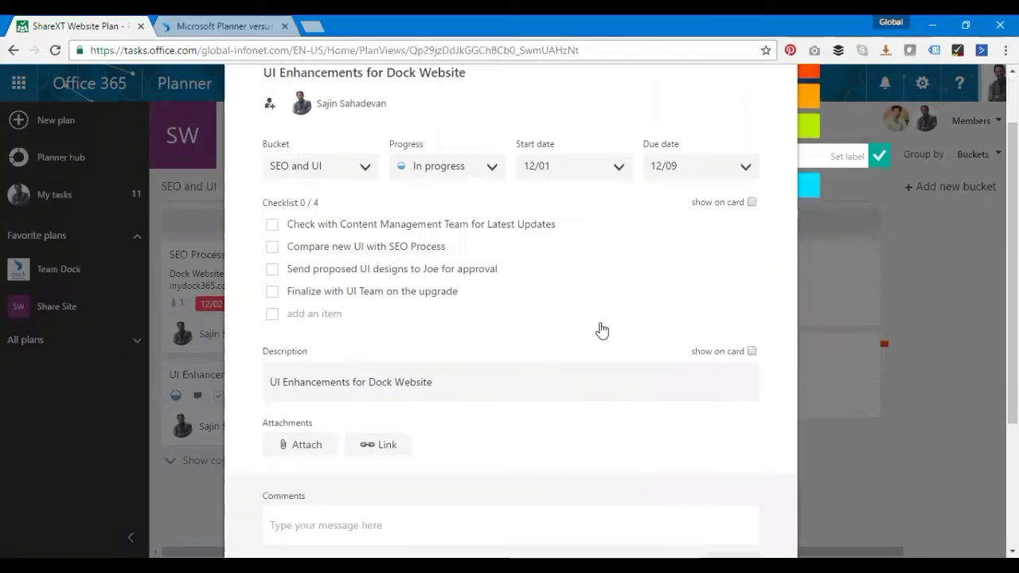
pyautogui.scroll(1, 600, 334)
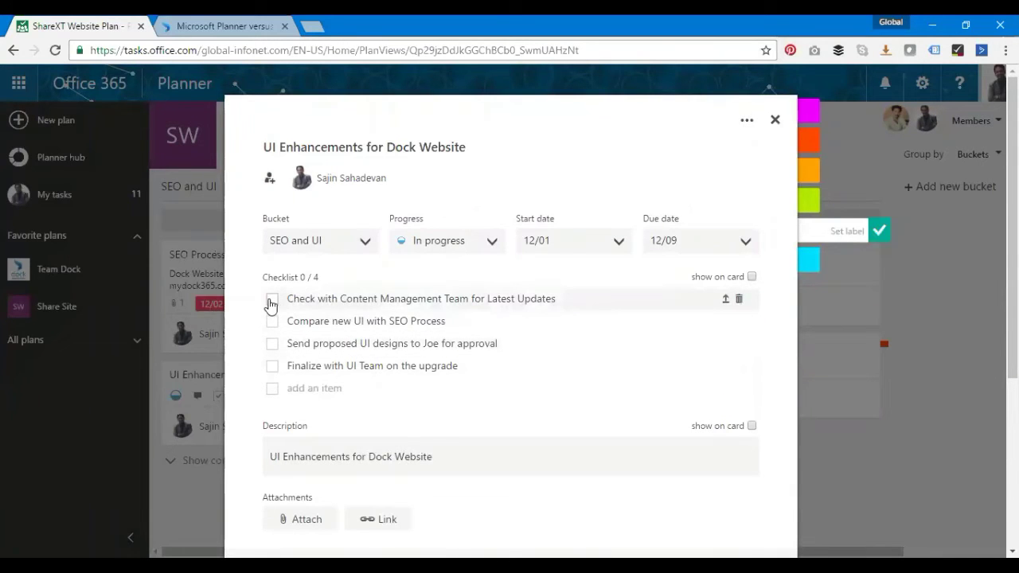
# Check and uncheck the task's first checklist item, and review its attachment options and comments
pyautogui.click(272, 300)
pyautogui.click(272, 300)
pyautogui.scroll(-2, 505, 374)
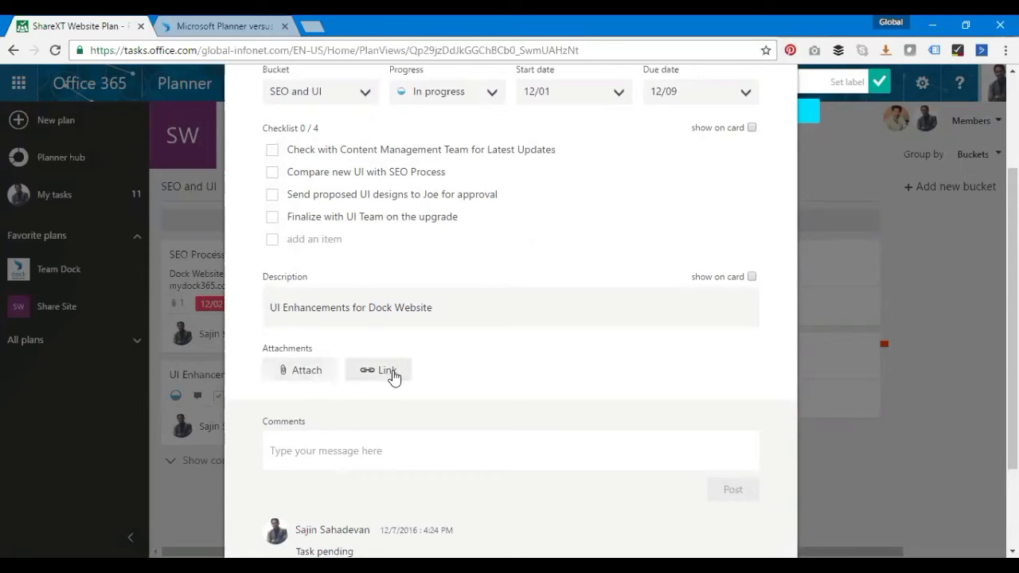
pyautogui.scroll(-1, 451, 381)
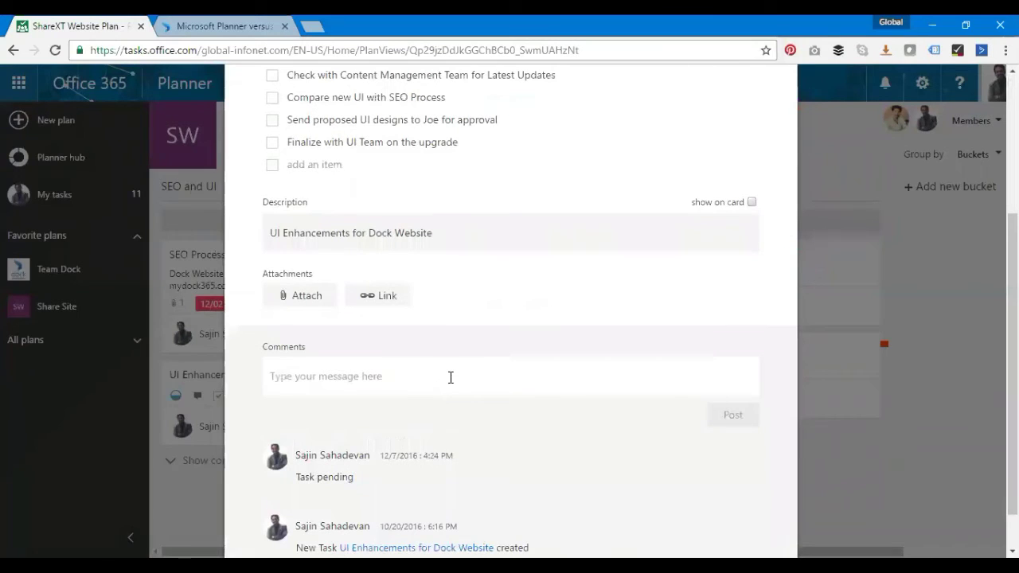
pyautogui.scroll(-1, 476, 383)
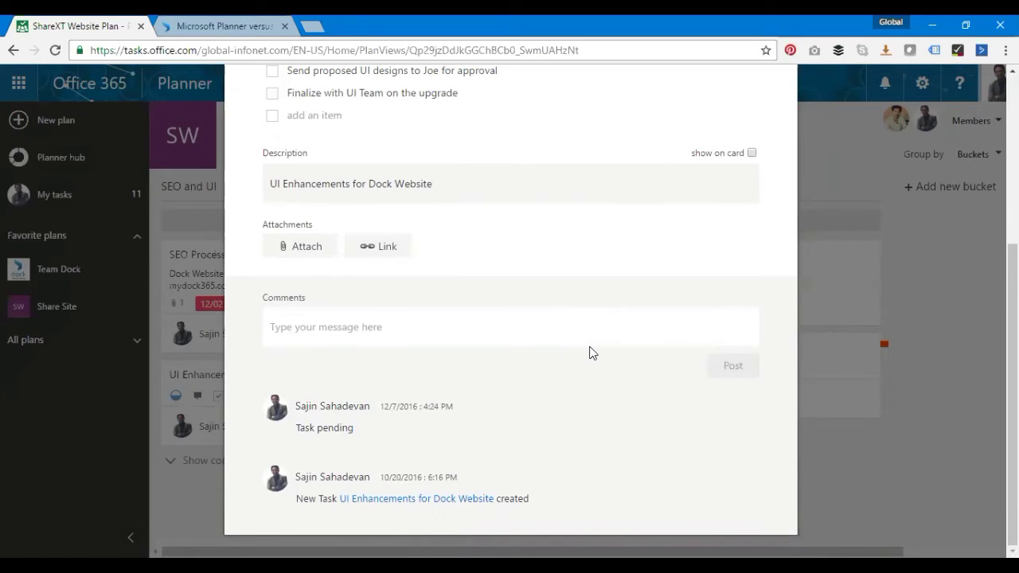
pyautogui.scroll(4, 799, 133)
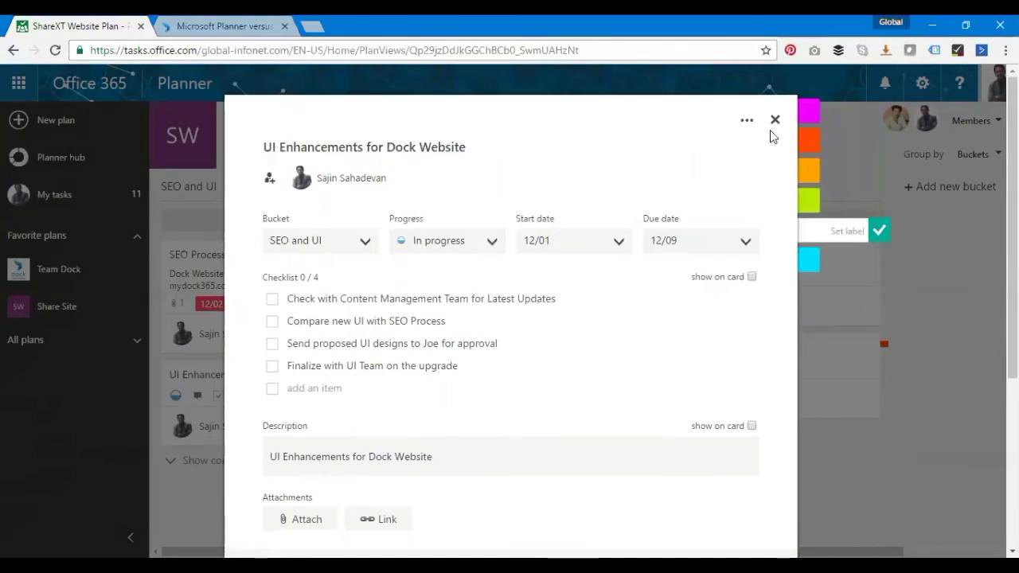
# Look at the colour labels available for the UI Enhancements task and close its details
pyautogui.moveTo(880, 181)
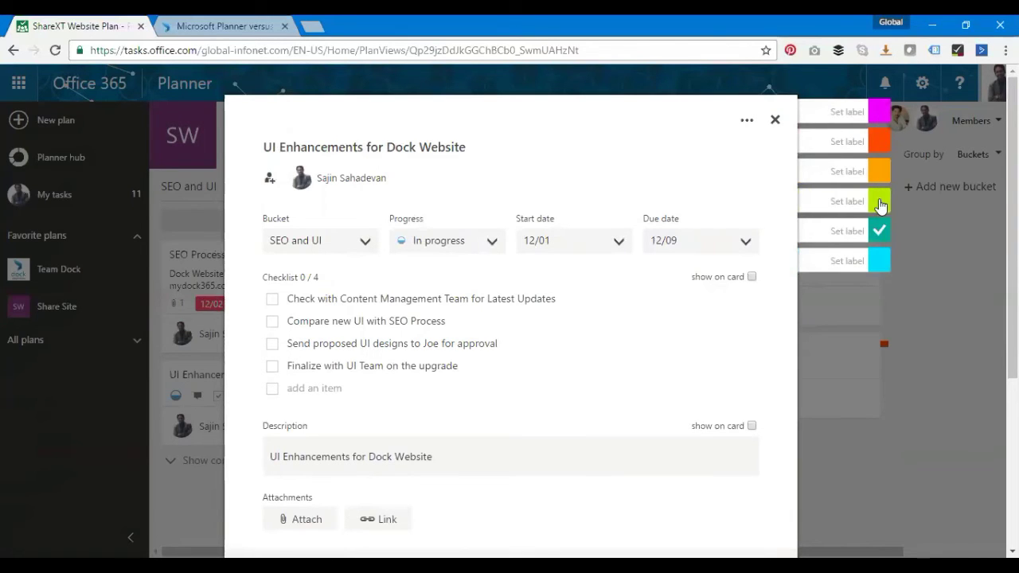
pyautogui.click(828, 114)
pyautogui.click(775, 121)
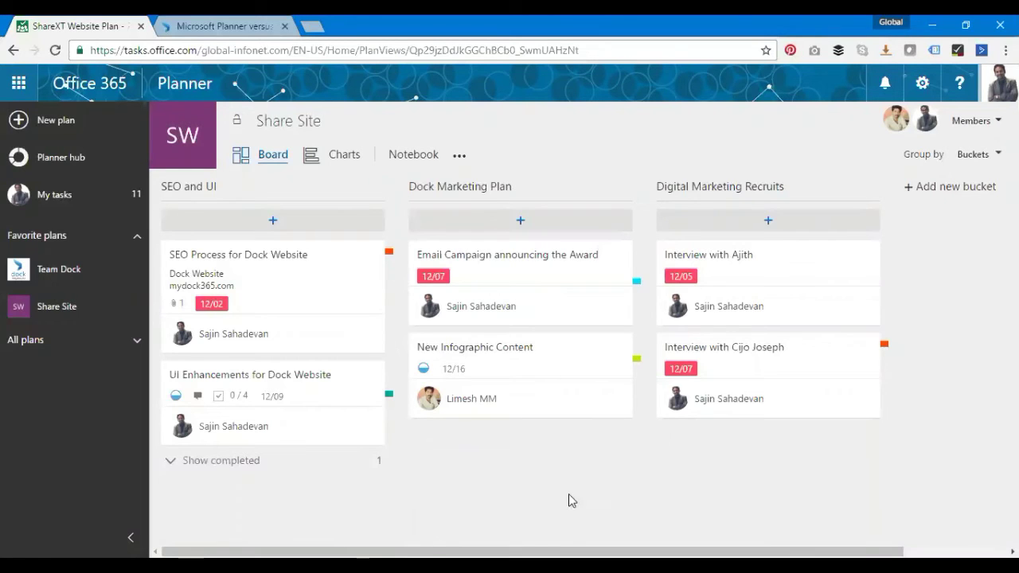
# Begin adding a new bucket to the Team Dock plan and abandon it unnamed
pyautogui.click(42, 280)
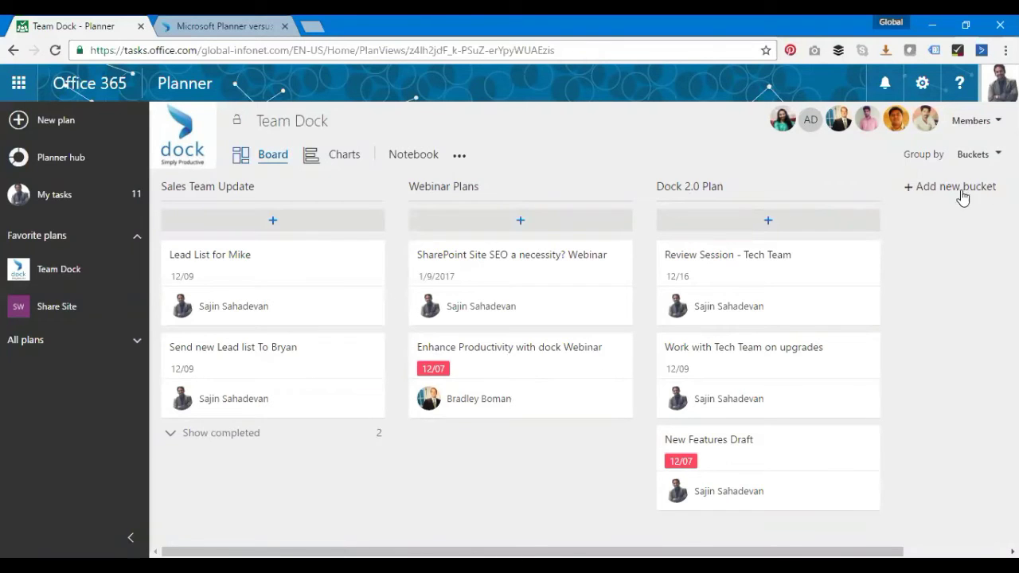
pyautogui.click(958, 189)
pyautogui.click(680, 169)
# Collapse and re-expand the favorite plans list, and review plan progress in the Planner hub
pyautogui.click(70, 241)
pyautogui.click(70, 243)
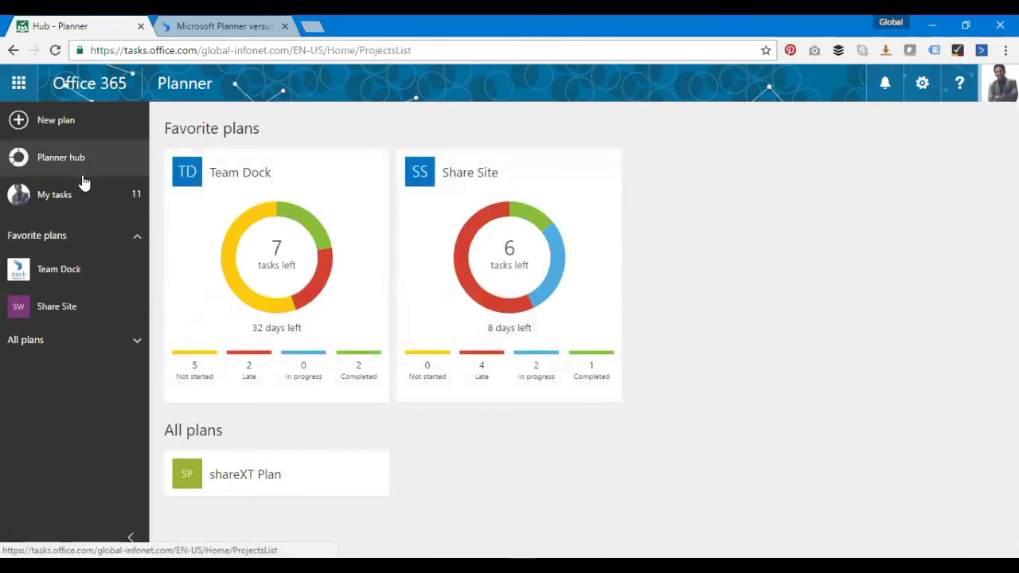
pyautogui.moveTo(545, 271)
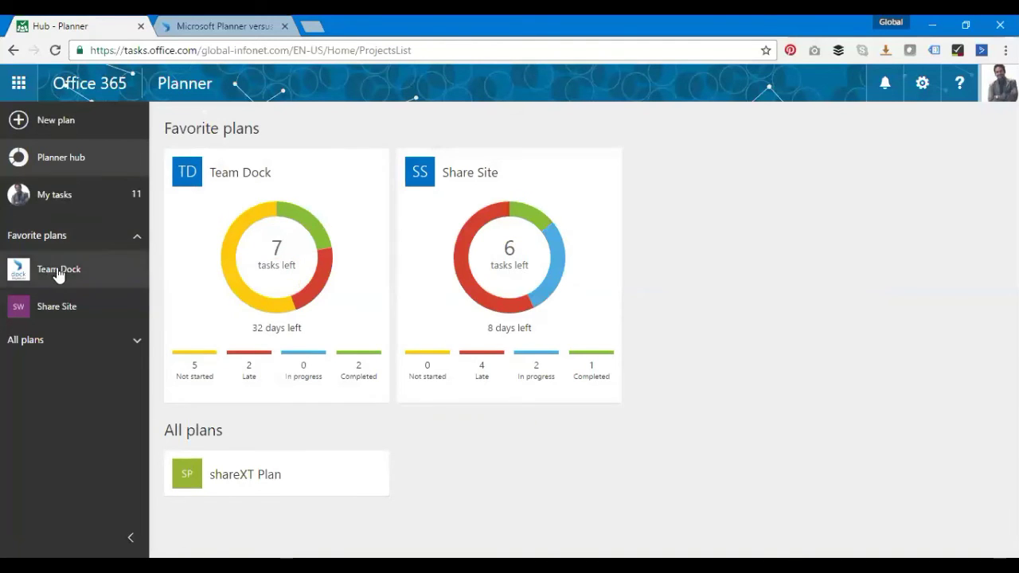
# Review the completed tasks of Team Dock's Sales Team Update bucket and hide them again
pyautogui.click(245, 179)
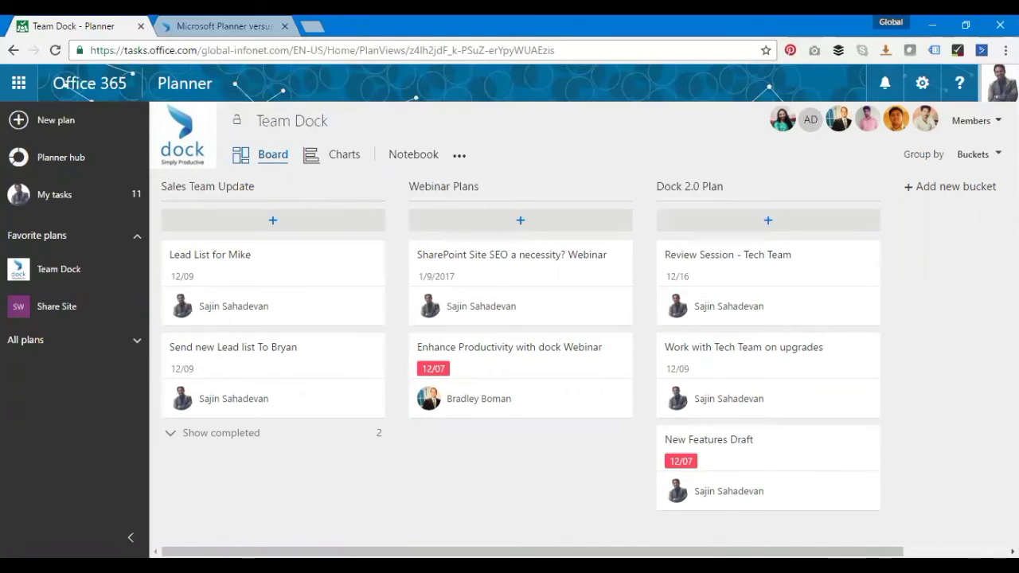
pyautogui.click(191, 434)
pyautogui.scroll(-1, 486, 446)
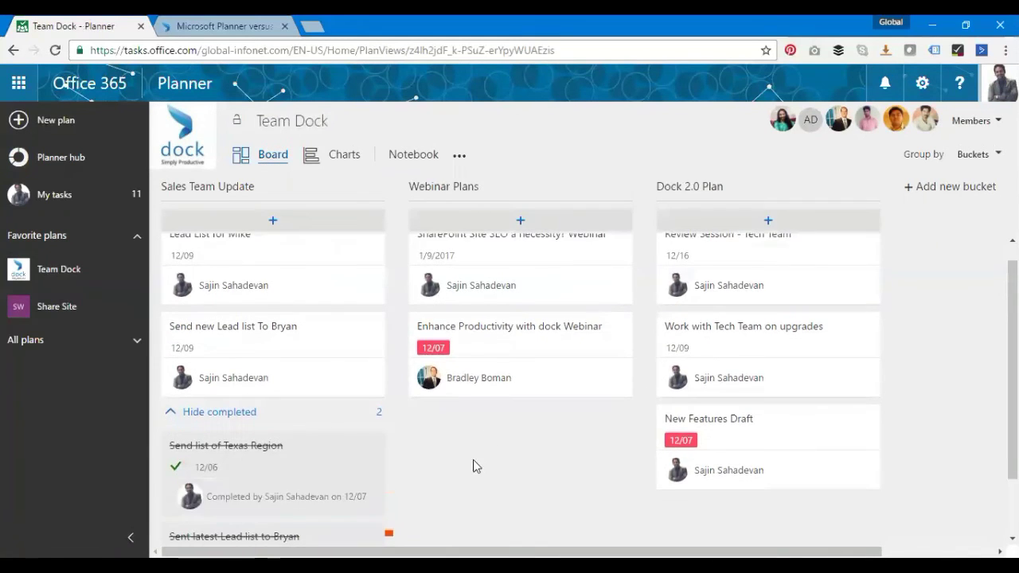
pyautogui.scroll(-1, 440, 476)
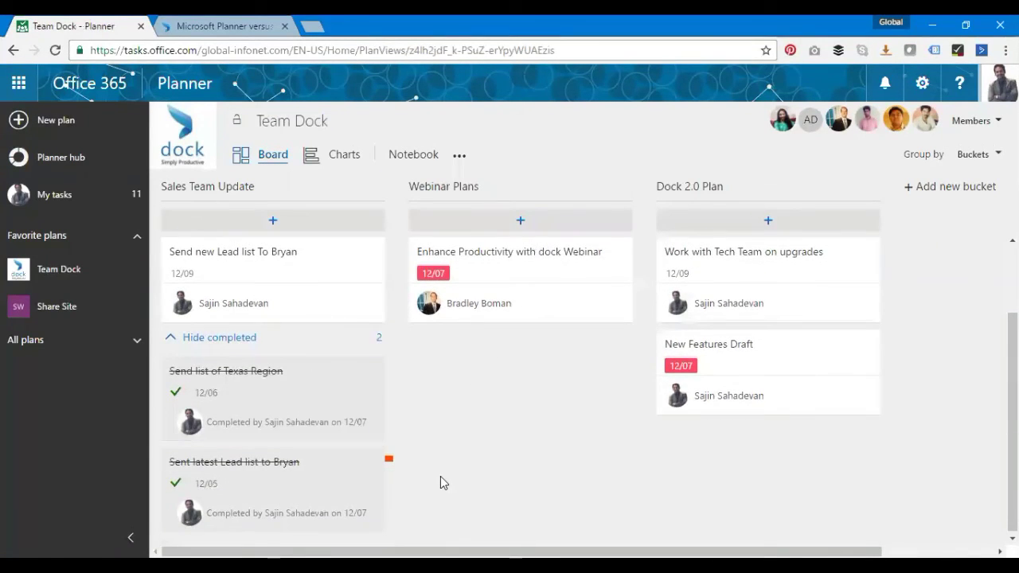
pyautogui.click(201, 341)
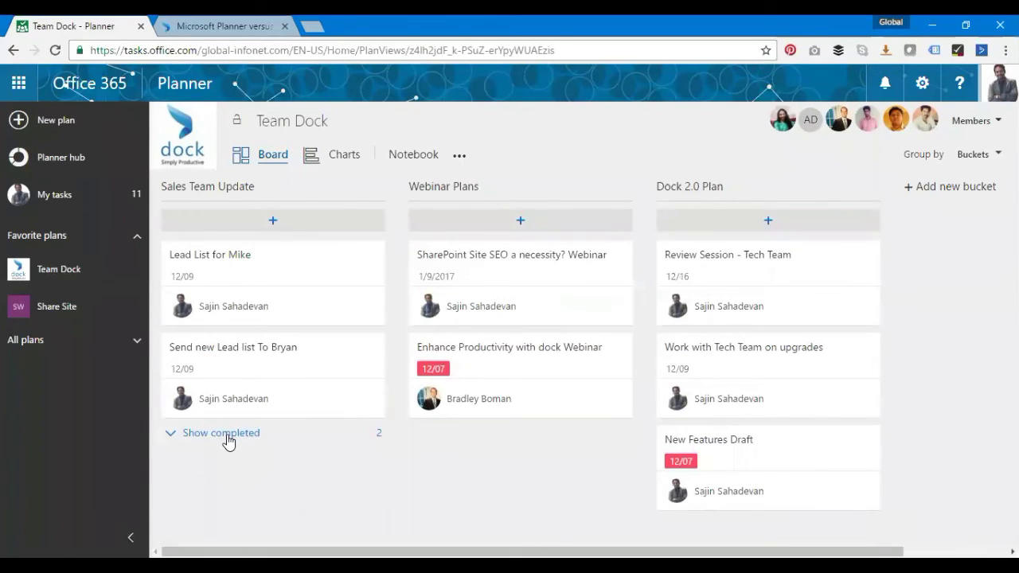
# Expand Sales Team Update's completed tasks, and examine Team Dock's charts for overall task status and each member's workload
pyautogui.click(228, 438)
pyautogui.scroll(-2, 517, 470)
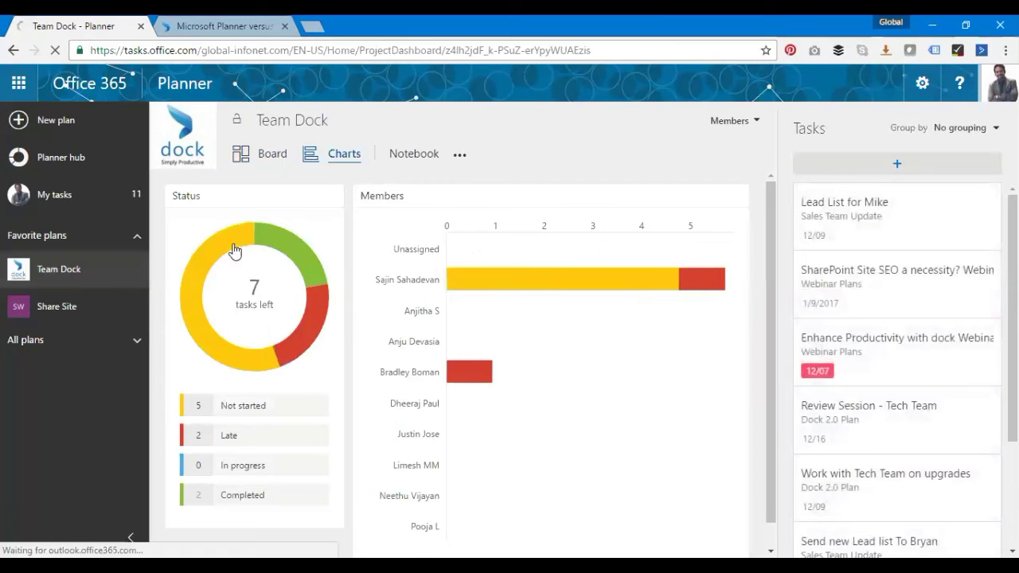
pyautogui.moveTo(288, 267)
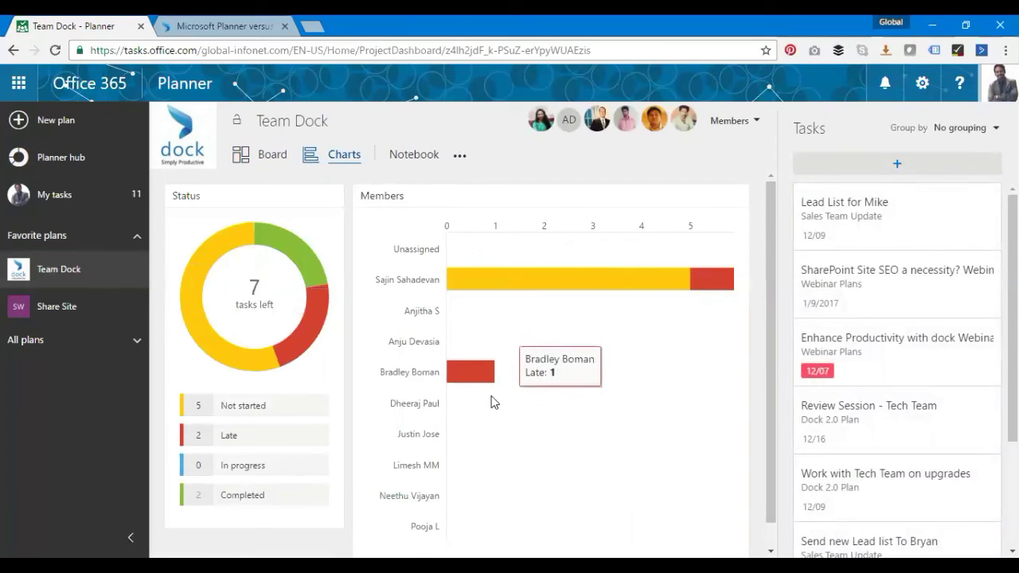
pyautogui.moveTo(562, 289)
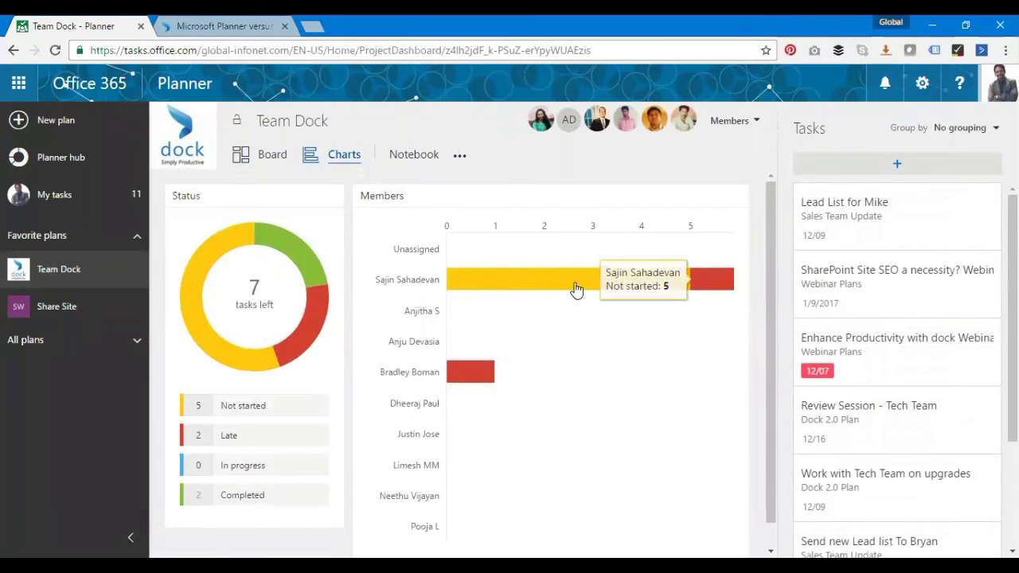
pyautogui.moveTo(207, 263)
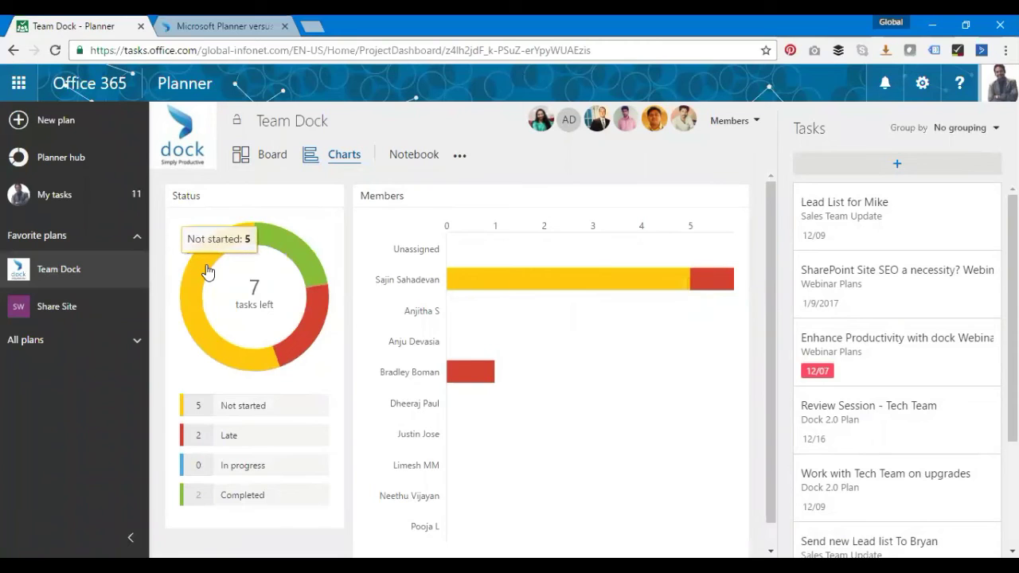
pyautogui.moveTo(312, 338)
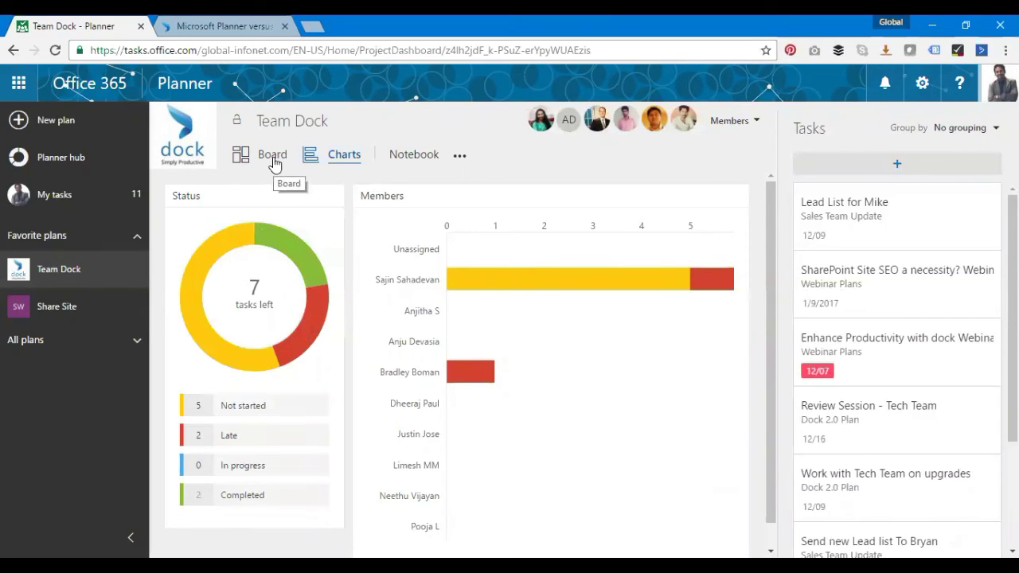
# Open My tasks, check the account menu and close it, and review the assigned tasks grouped by progress
pyautogui.click(81, 196)
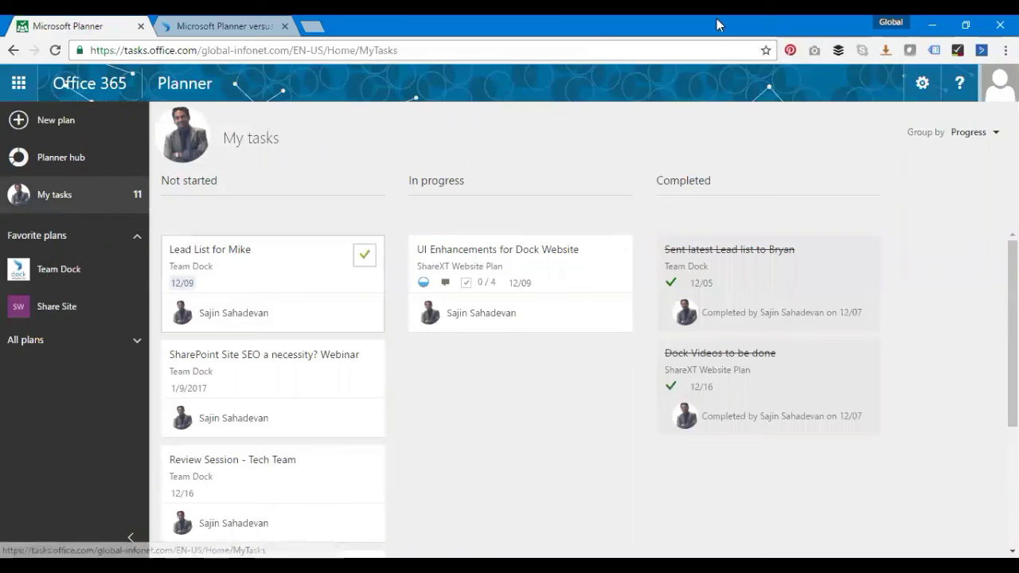
pyautogui.click(999, 83)
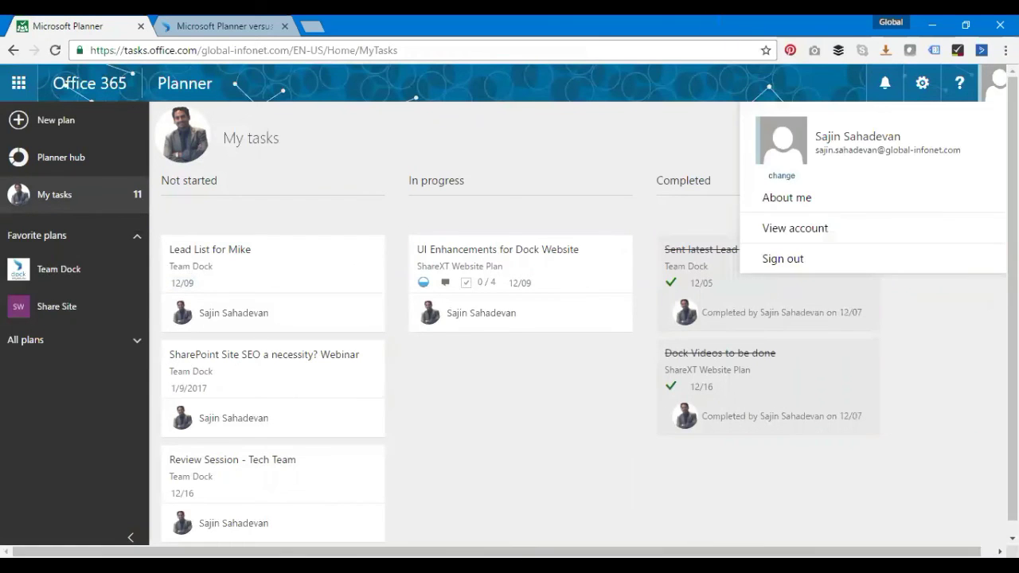
pyautogui.click(631, 133)
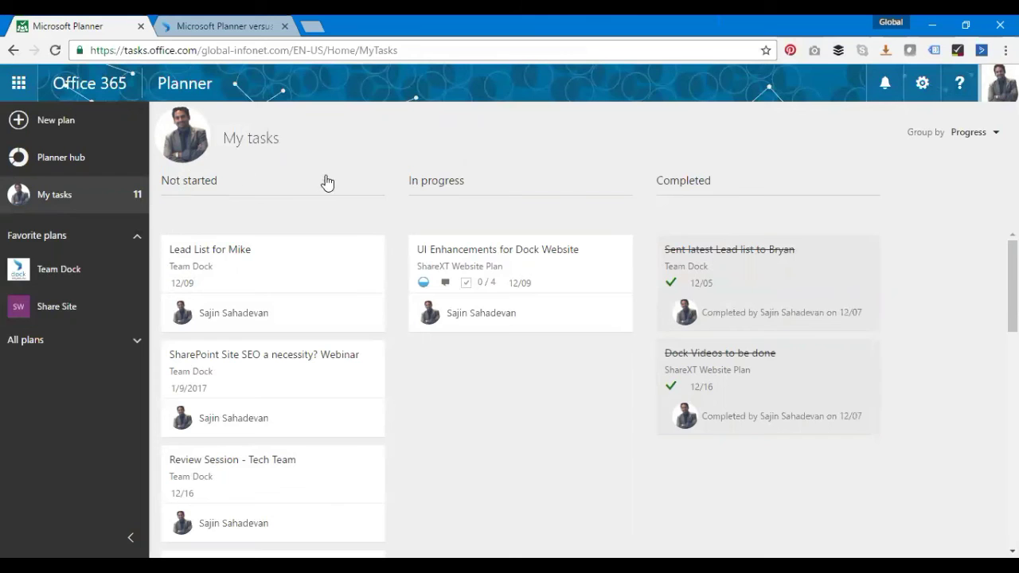
pyautogui.scroll(-10, 302, 311)
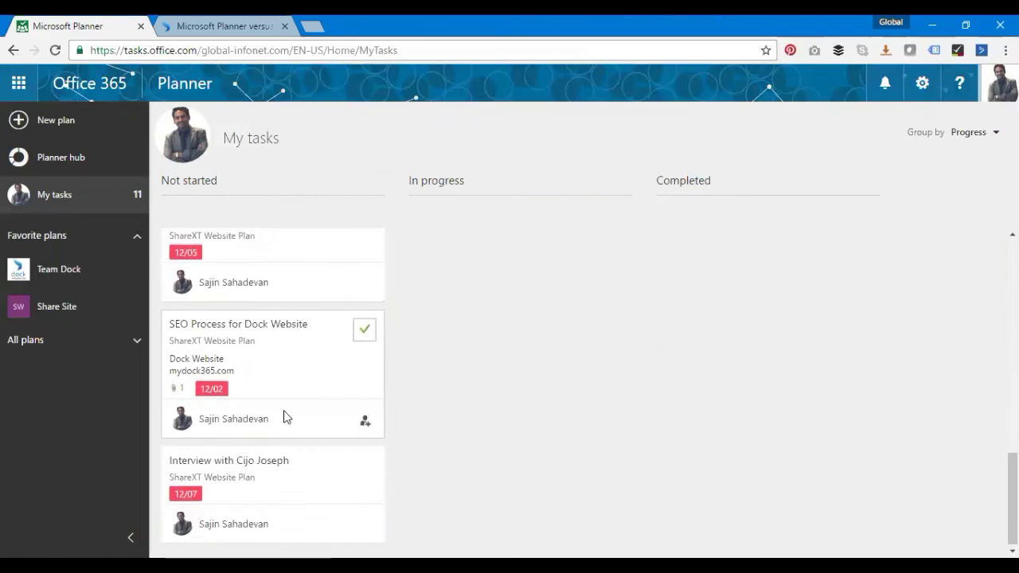
pyautogui.scroll(10, 286, 418)
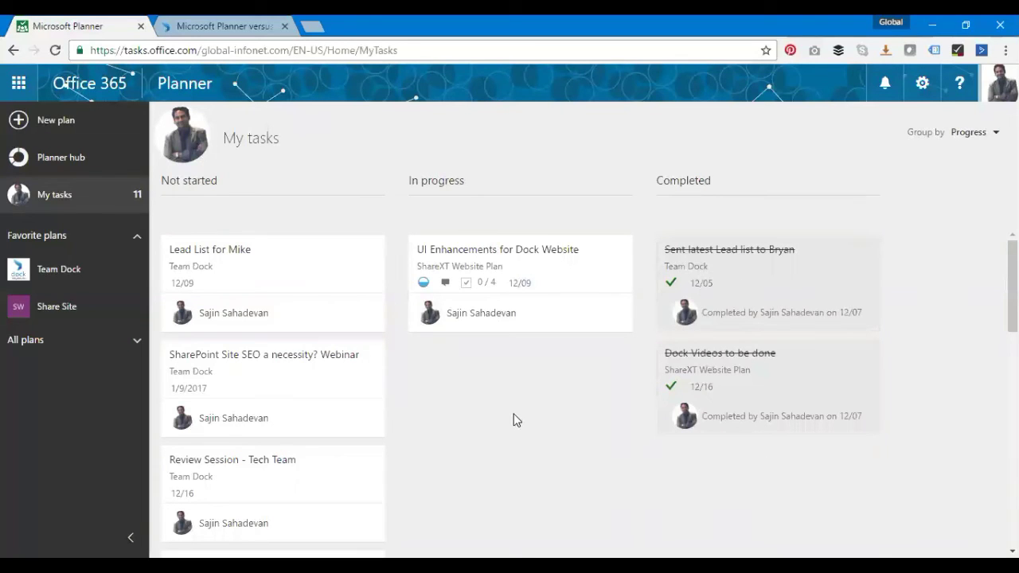
# Return to the Planner hub overview of all plans
pyautogui.click(36, 166)
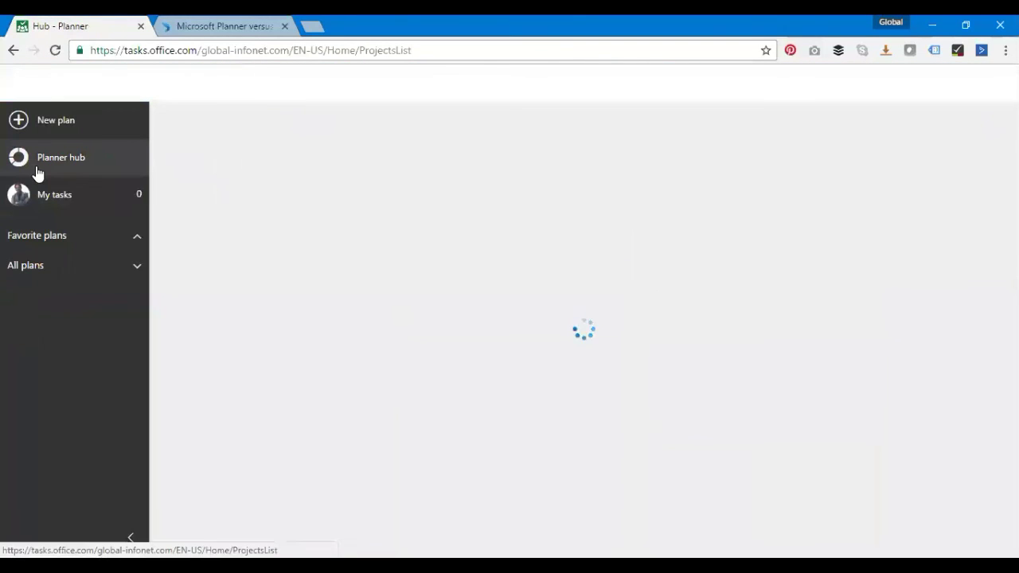